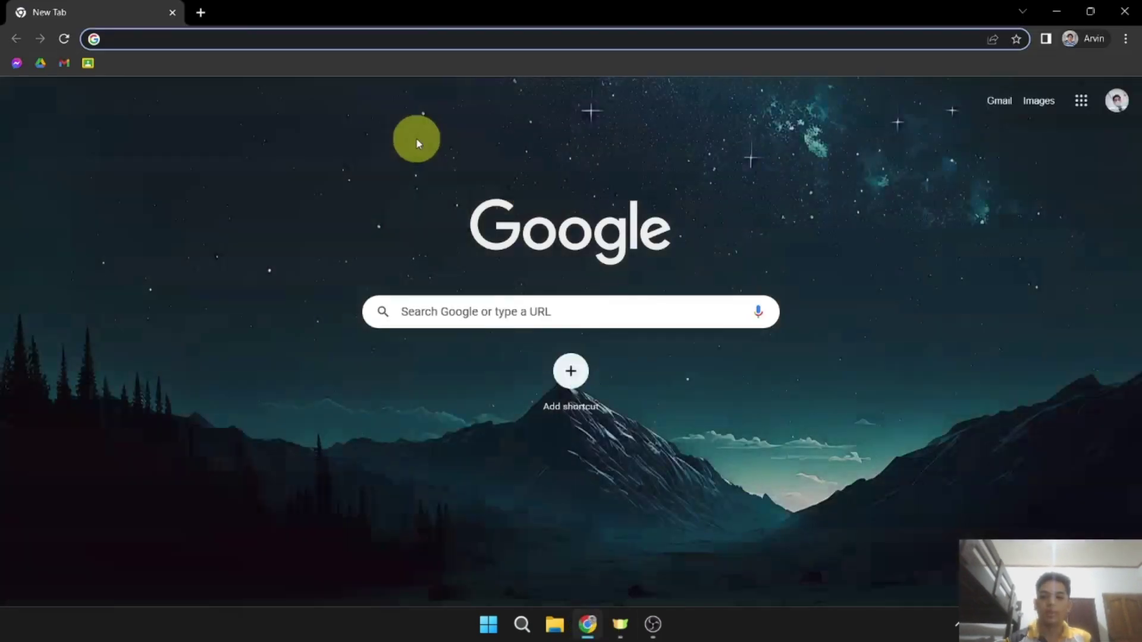
Step: Search Google for 'pvsyst download' from the Chrome address bar
type("pvsyst download")
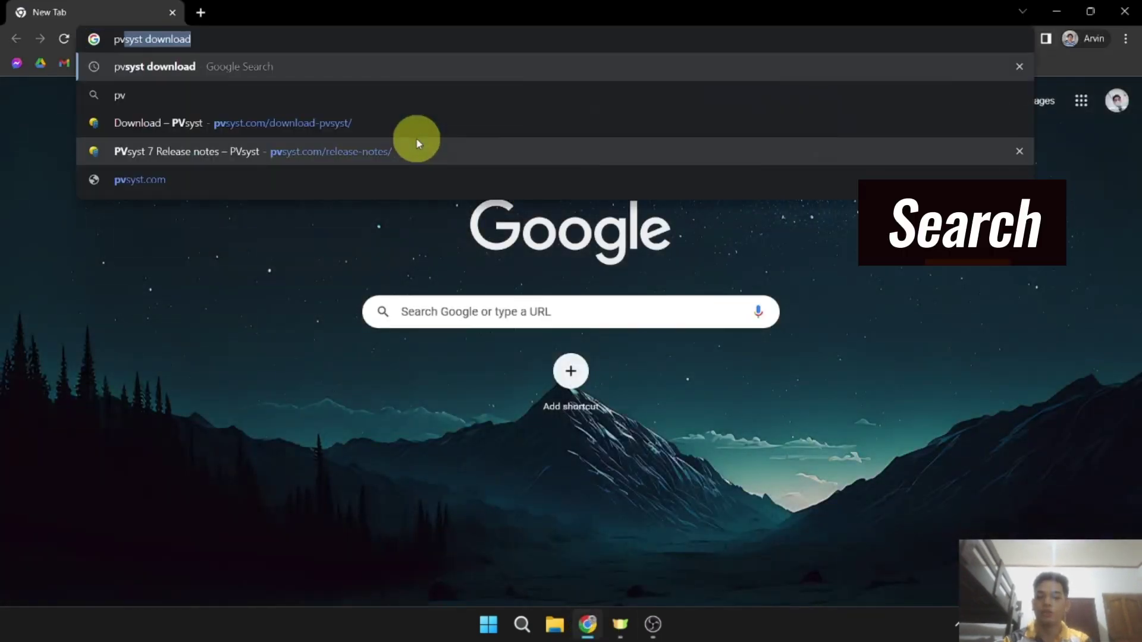
key("Return")
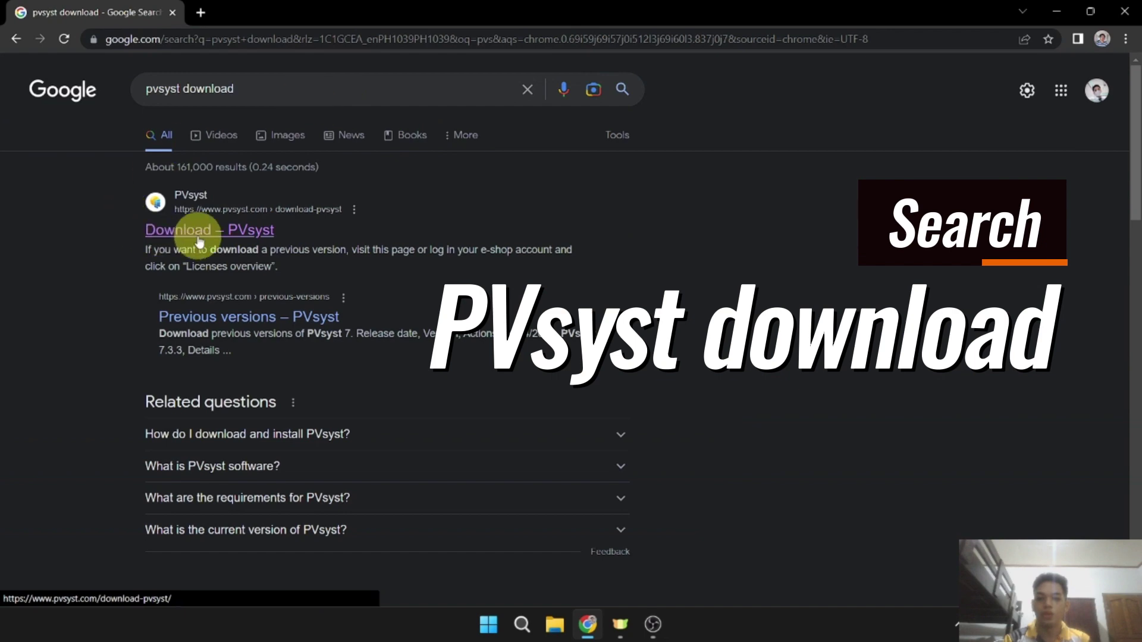
Step: Open the official 'Download – PVsyst' page and read its four installation requirements
left_click(208, 229)
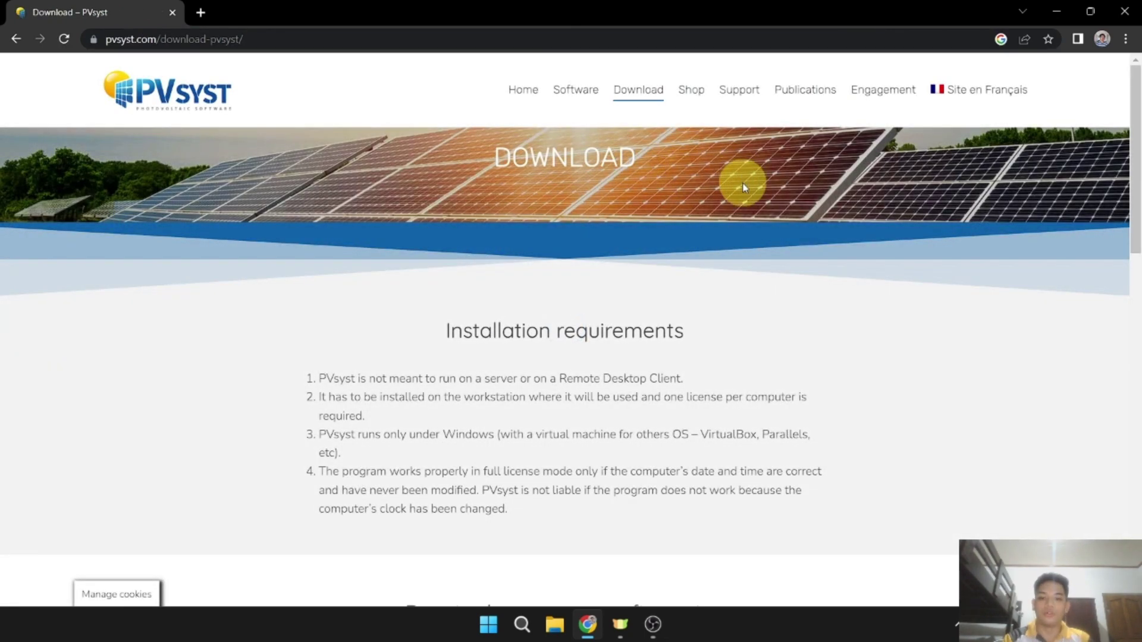
scroll(741, 181, "down", 1)
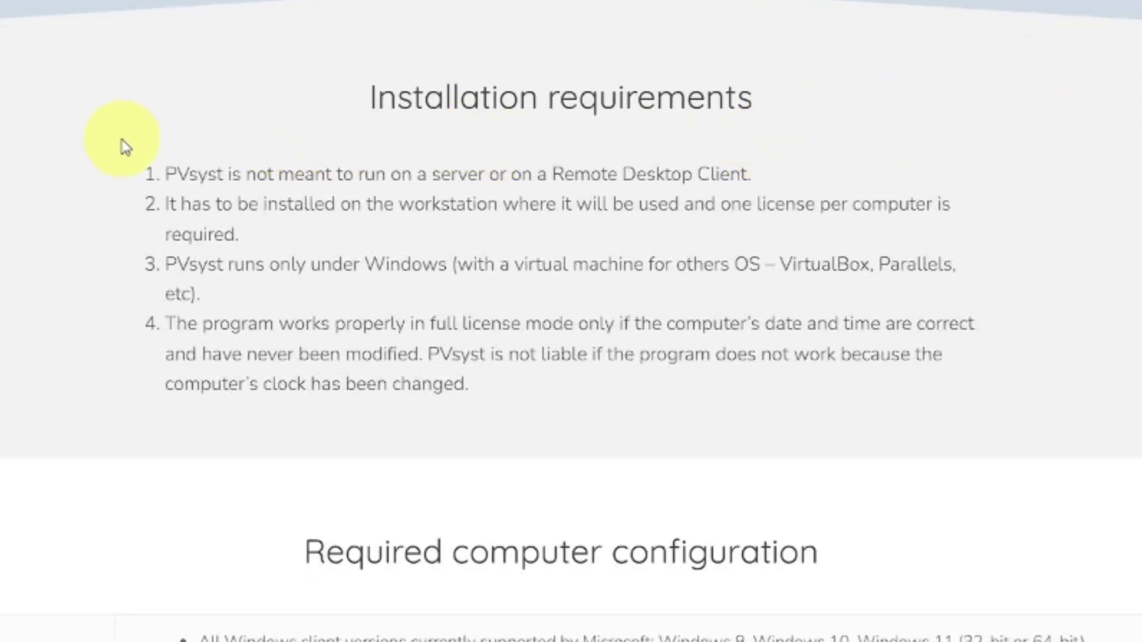
left_click_drag(131, 174, 757, 176)
left_click(700, 209)
left_click_drag(262, 204, 519, 199)
left_click(672, 225)
left_click_drag(174, 324, 357, 324)
left_click_drag(452, 324, 589, 324)
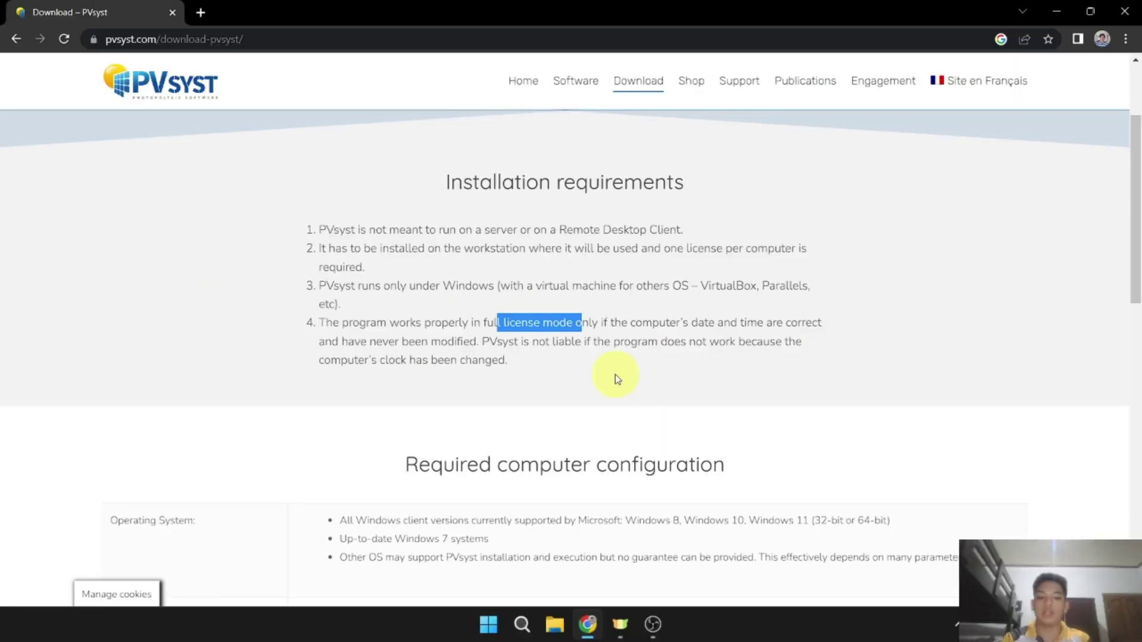
Step: Read the Required computer configuration, including the supported Windows versions and 'by Microsoft' notes
scroll(633, 410, "down", 3)
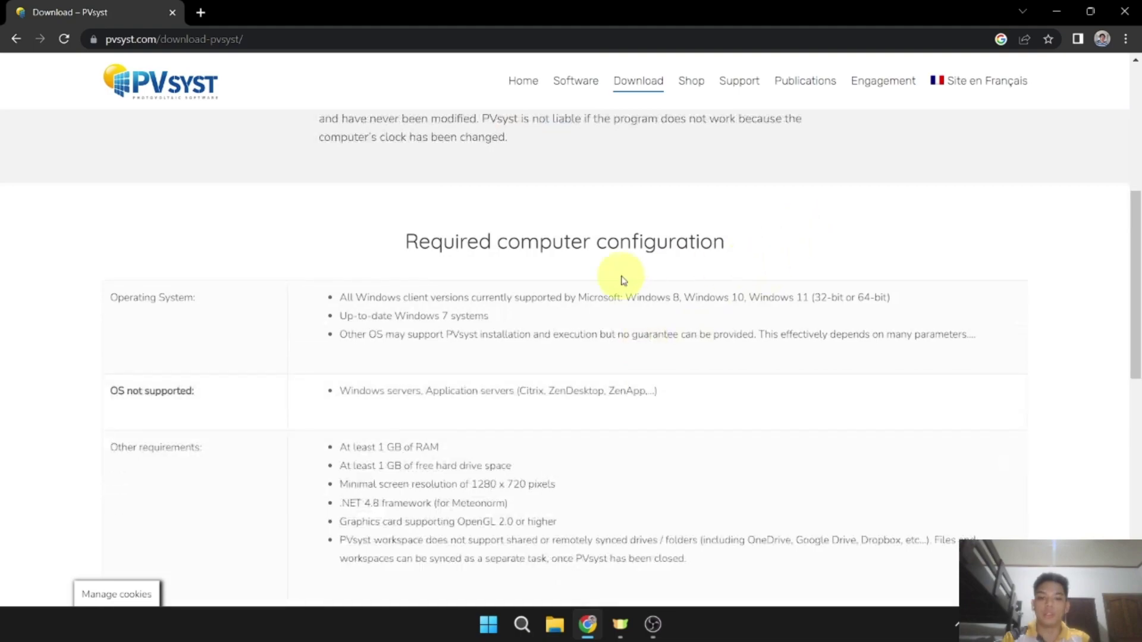
scroll(488, 276, "down", 1)
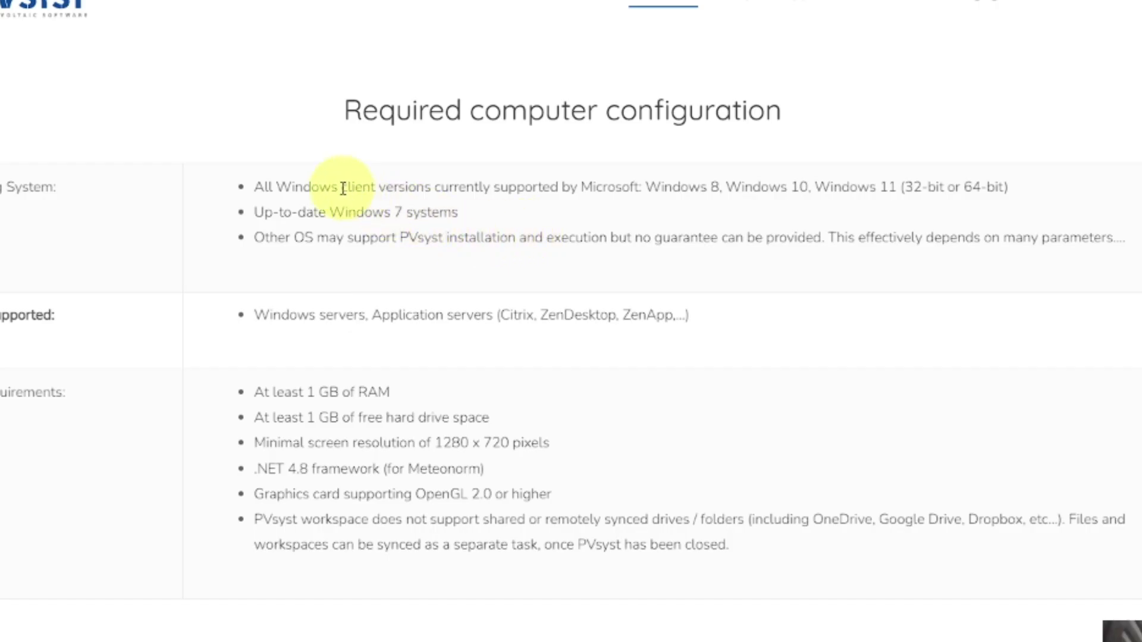
left_click_drag(404, 222, 470, 222)
left_click(541, 208)
left_click_drag(562, 187, 862, 187)
left_click(797, 207)
left_click(863, 191)
left_click_drag(252, 215, 321, 212)
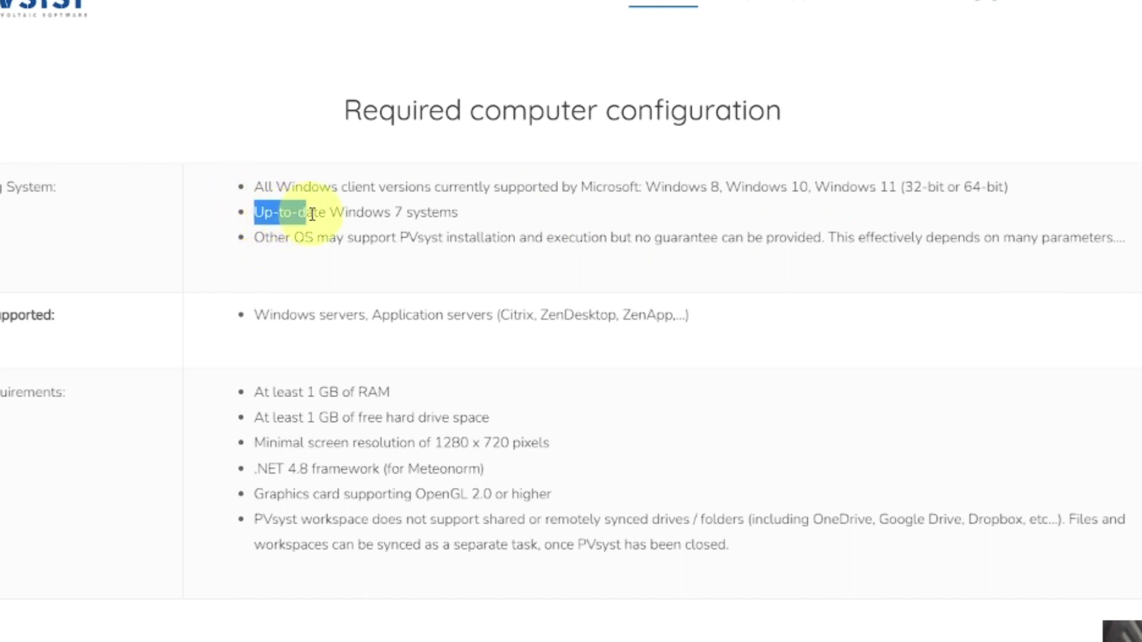
left_click(369, 215)
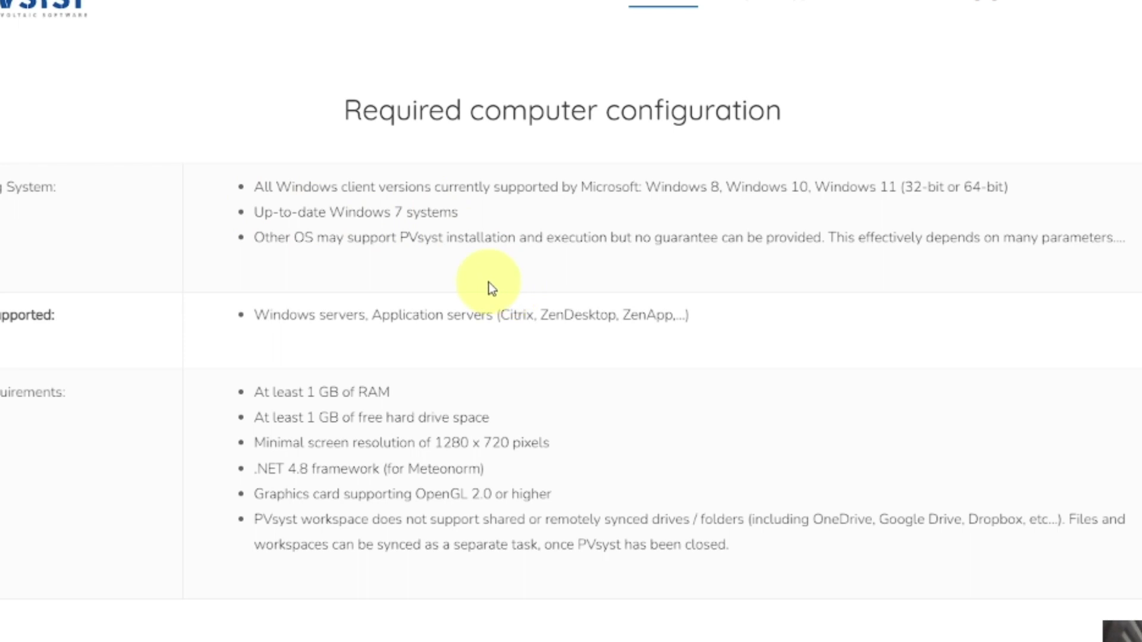
Step: Scroll down to the Latest version section with the Download PVsyst 7.3 button
scroll(551, 273, "down", 2)
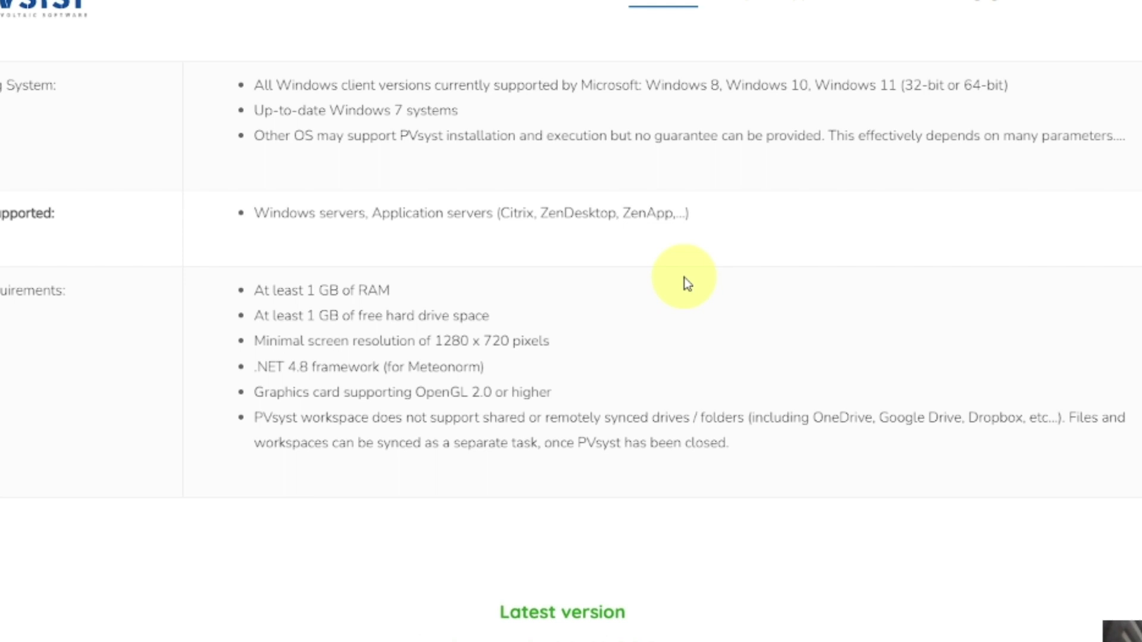
scroll(708, 287, "down", 2)
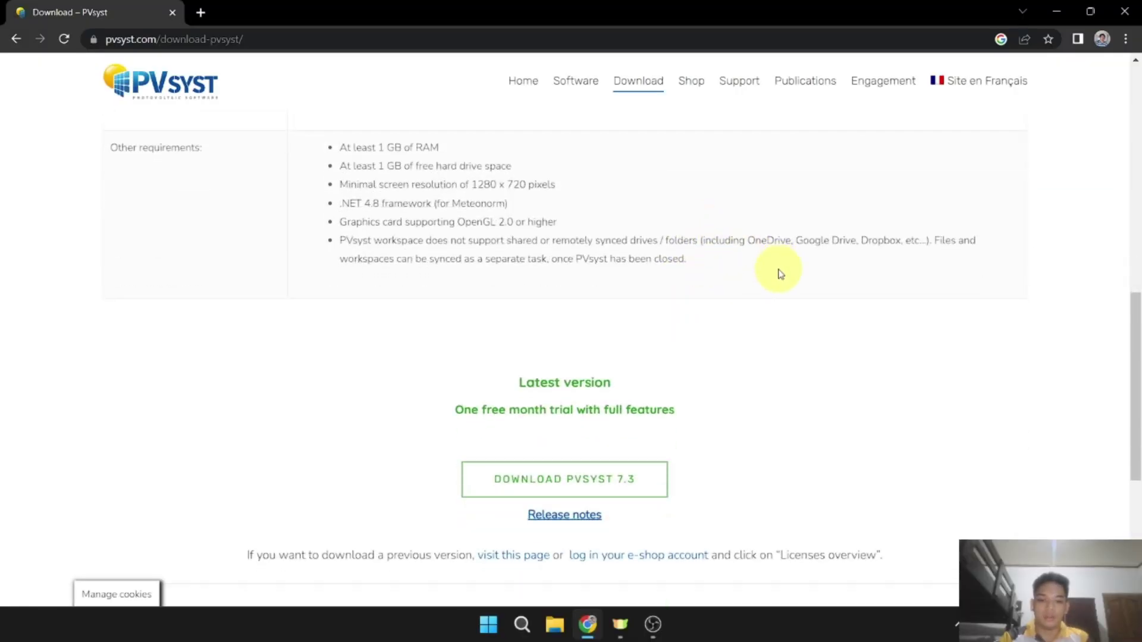
scroll(781, 274, "down", 2)
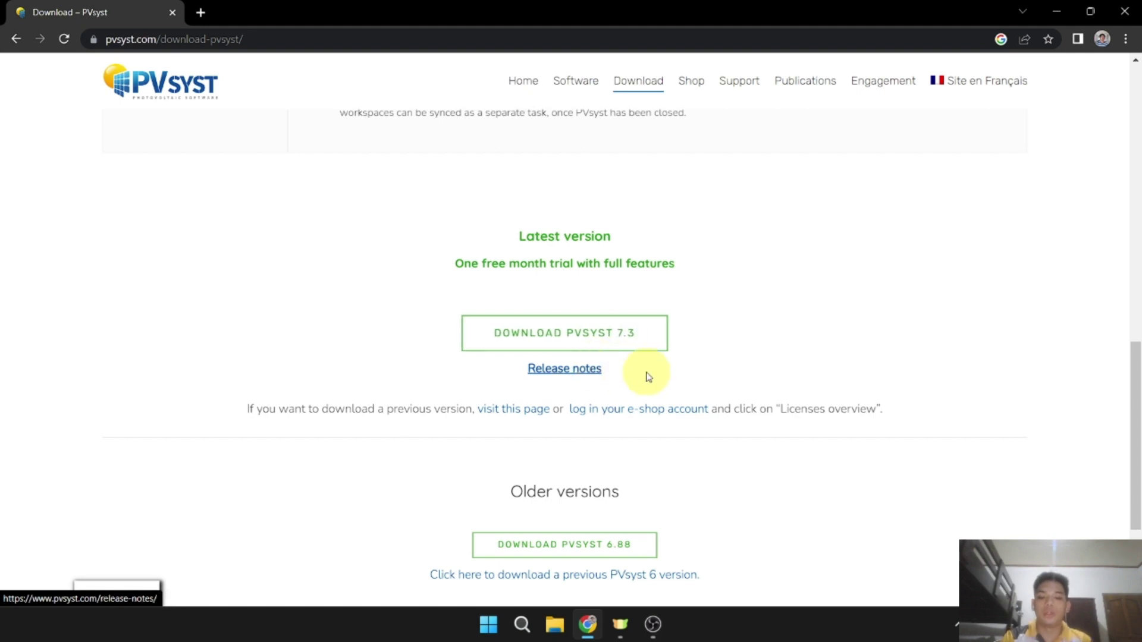
Step: Open the PVsyst 7.3 Release notes link in a new tab and view it
right_click(579, 372)
left_click(613, 380)
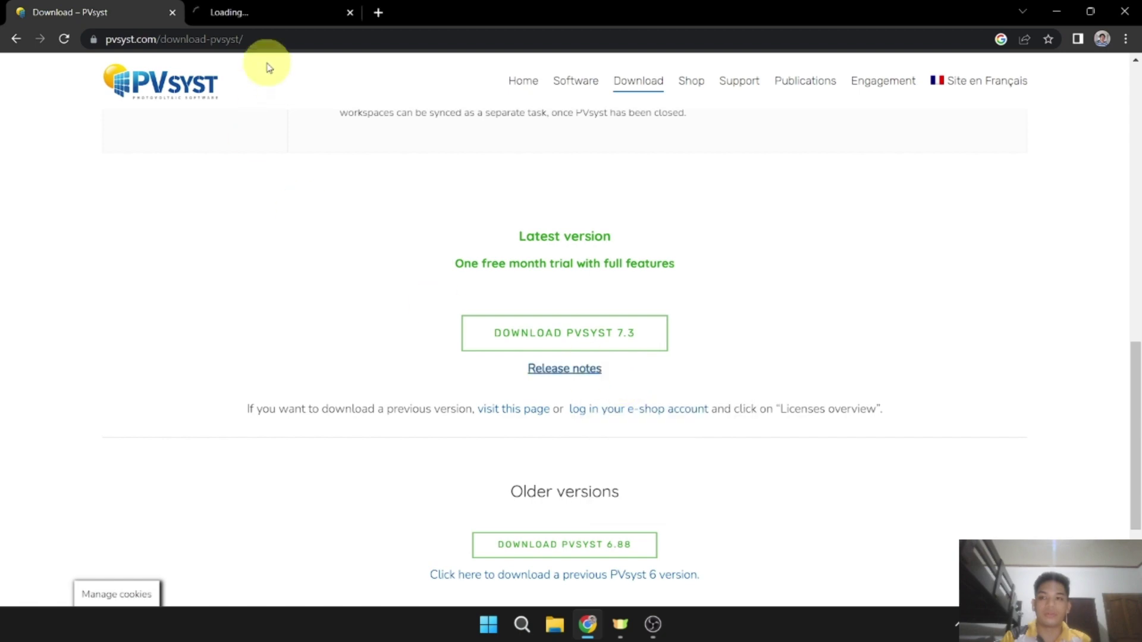
left_click(270, 7)
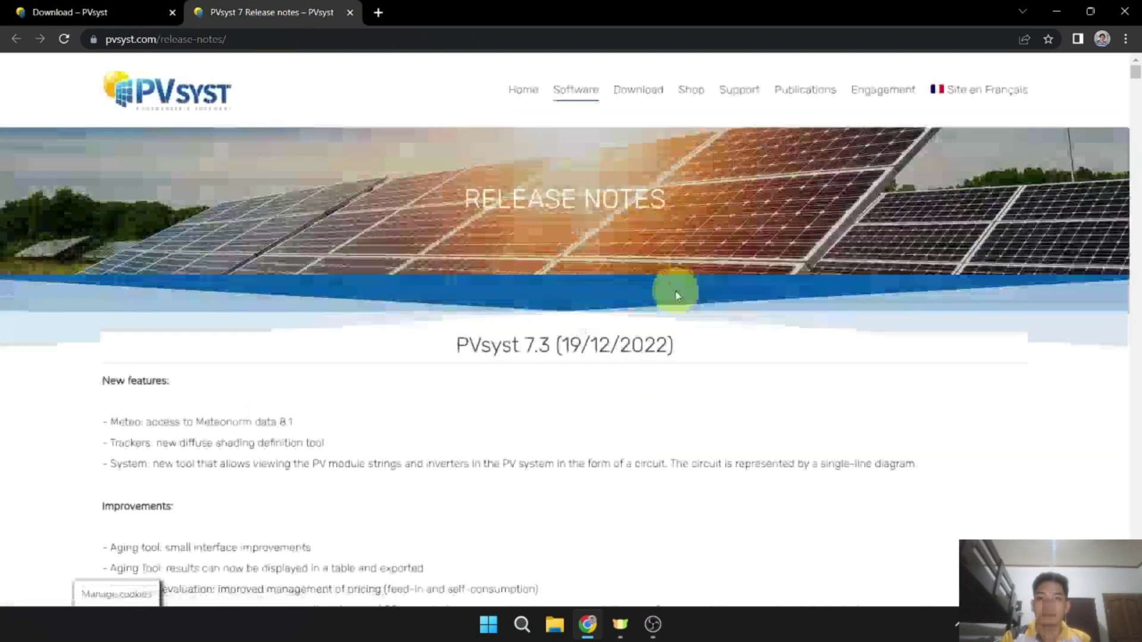
scroll(731, 273, "down", 2)
scroll(742, 226, "up", 2)
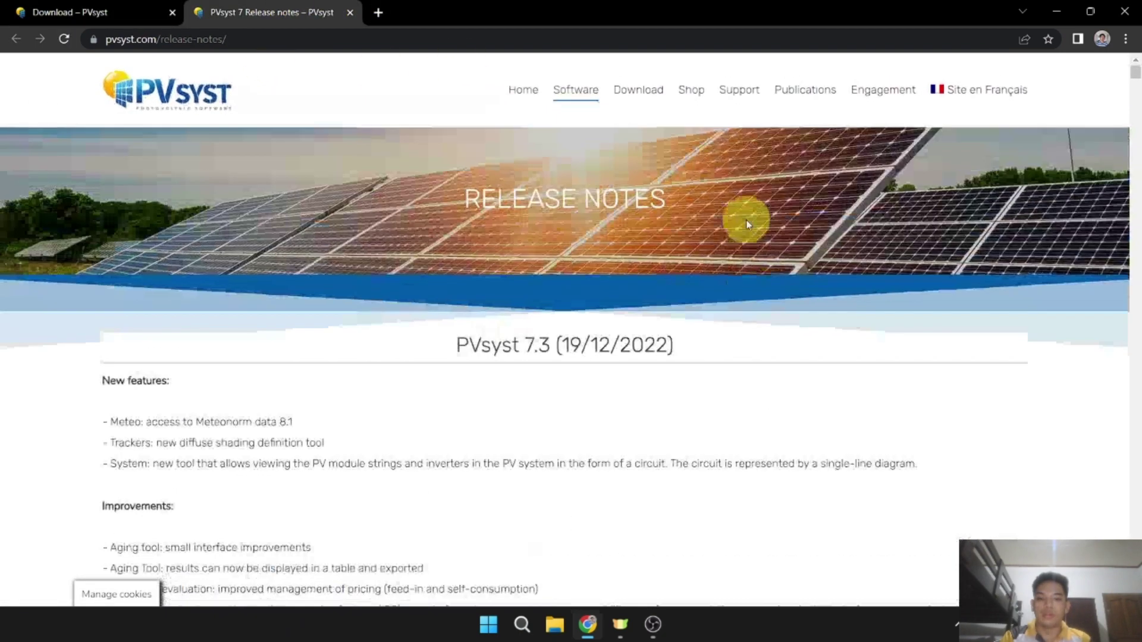
scroll(708, 234, "down", 1)
scroll(737, 231, "up", 1)
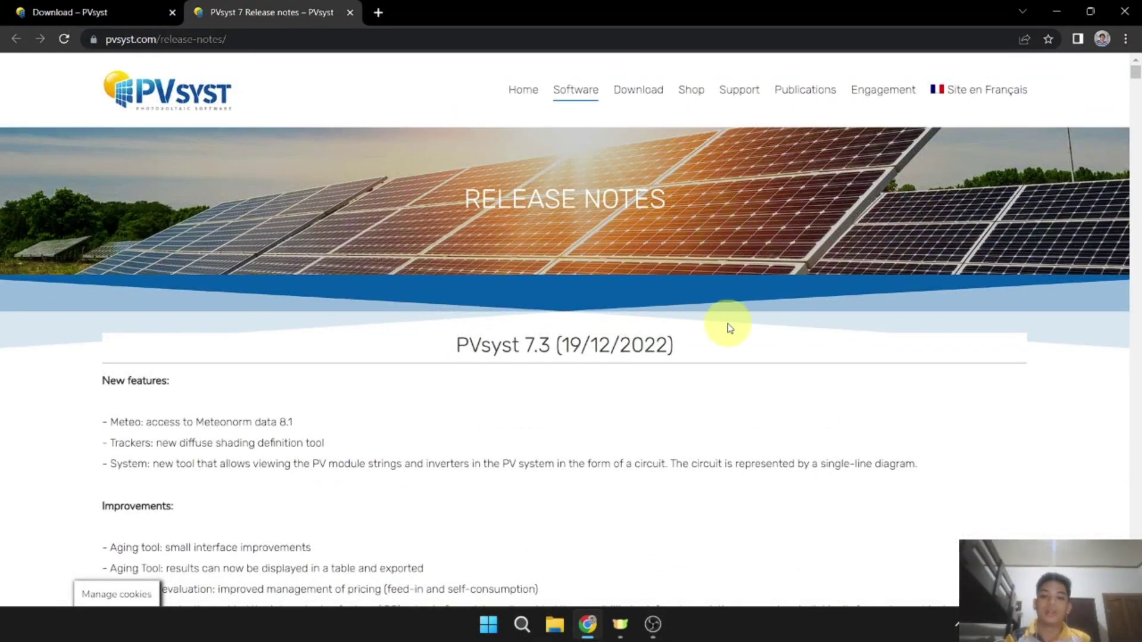
Step: Check the 7.3 release date, 19/12/2022, read on, then return to the download tab
left_click_drag(571, 349, 668, 345)
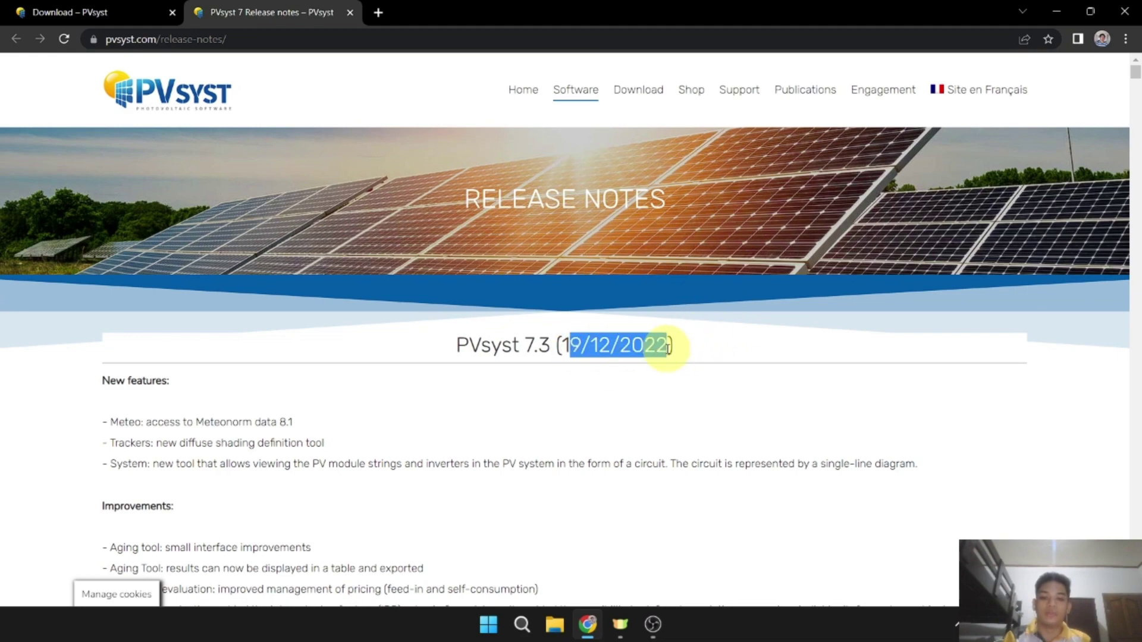
left_click(512, 390)
scroll(345, 372, "down", 1)
scroll(351, 306, "down", 3)
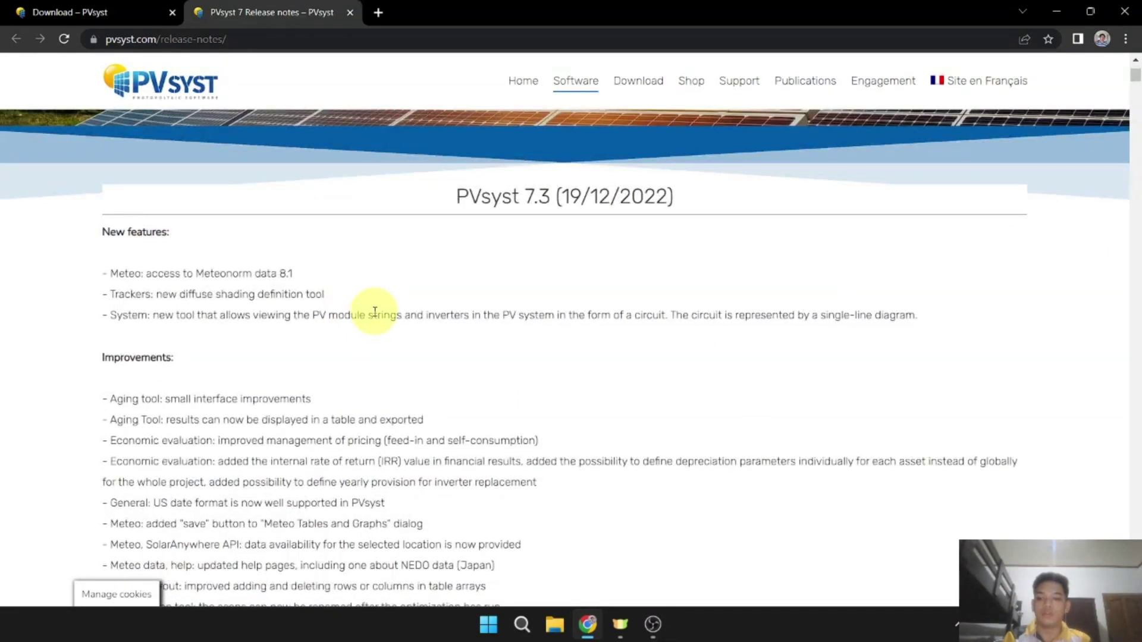
scroll(395, 306, "down", 4)
scroll(407, 299, "down", 8)
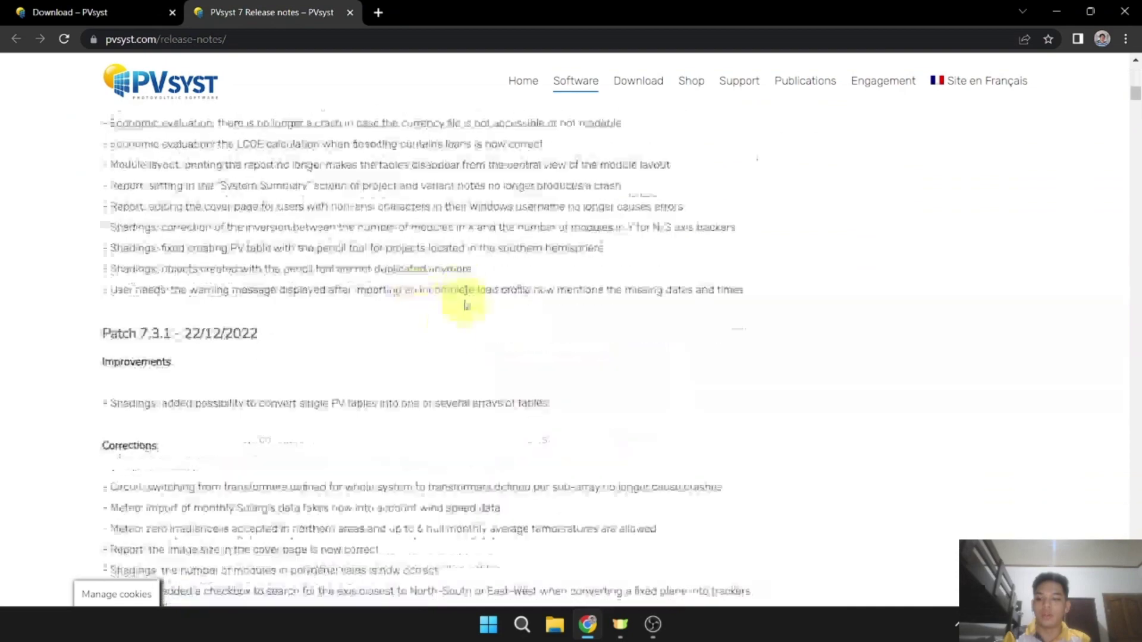
scroll(416, 291, "up", 12)
key("ctrl+shift+Tab")
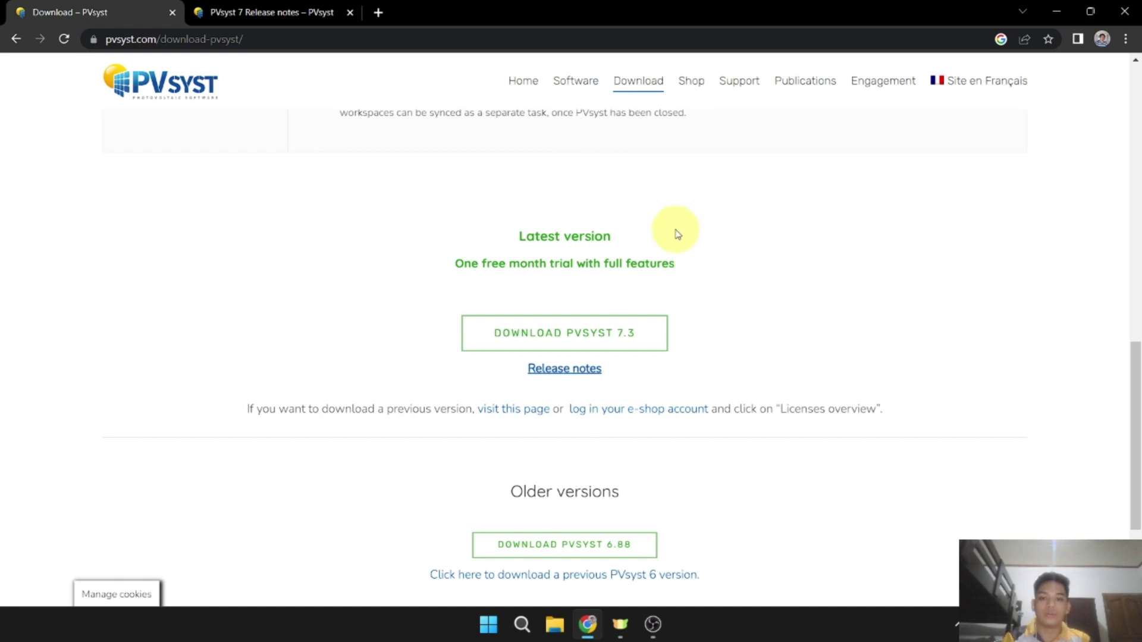
Step: Start downloading the PVsyst 7.3 installer offered with a one-month free trial
left_click_drag(444, 263, 676, 260)
left_click(726, 293)
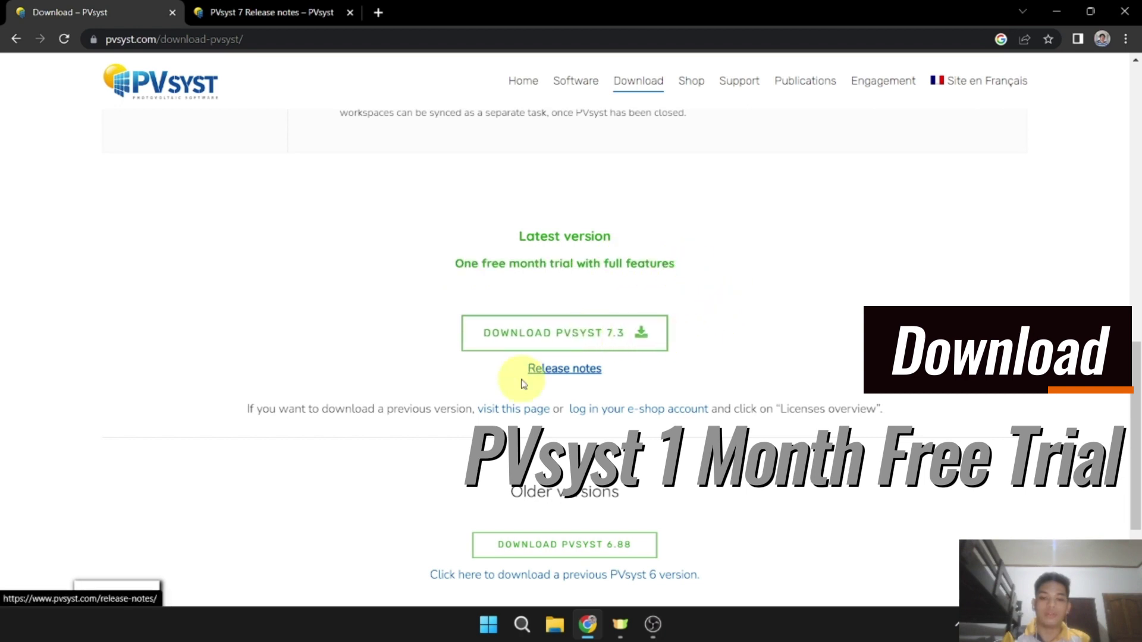
left_click(642, 334)
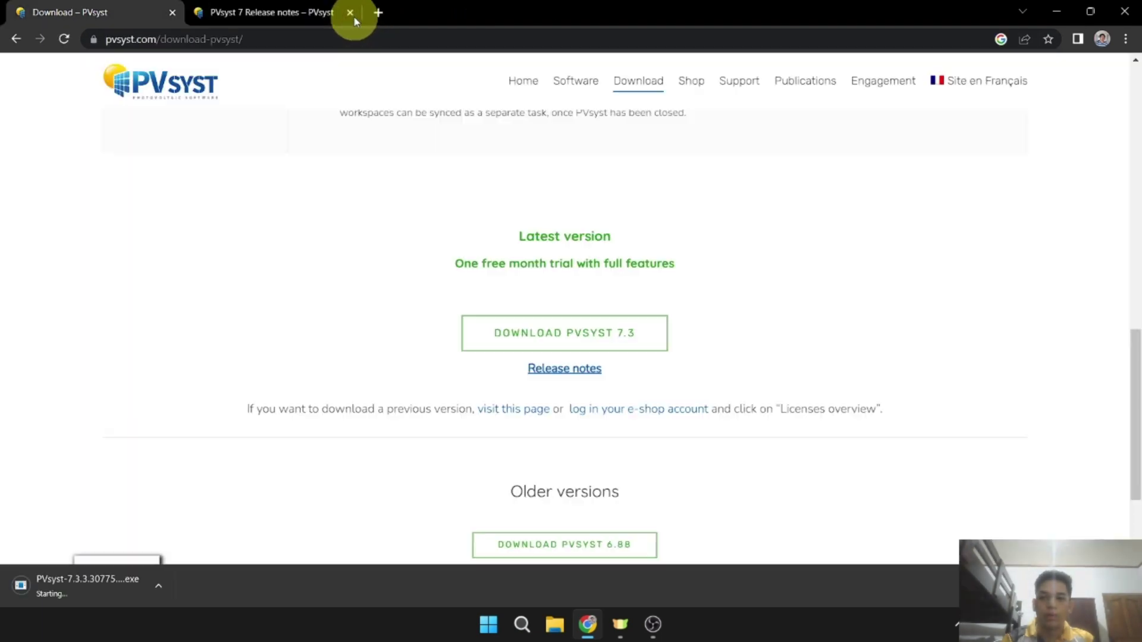
Step: Close the release notes tab, cancel the PVsyst-7.3.3.30775 download, and bring up File Explorer
left_click(350, 12)
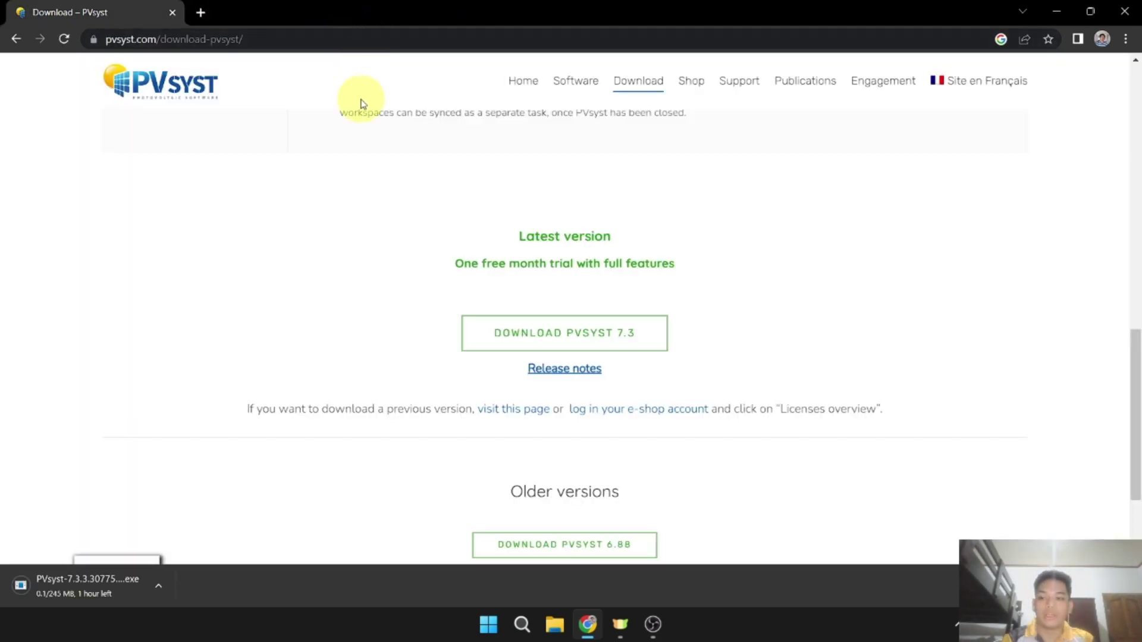
left_click(162, 583)
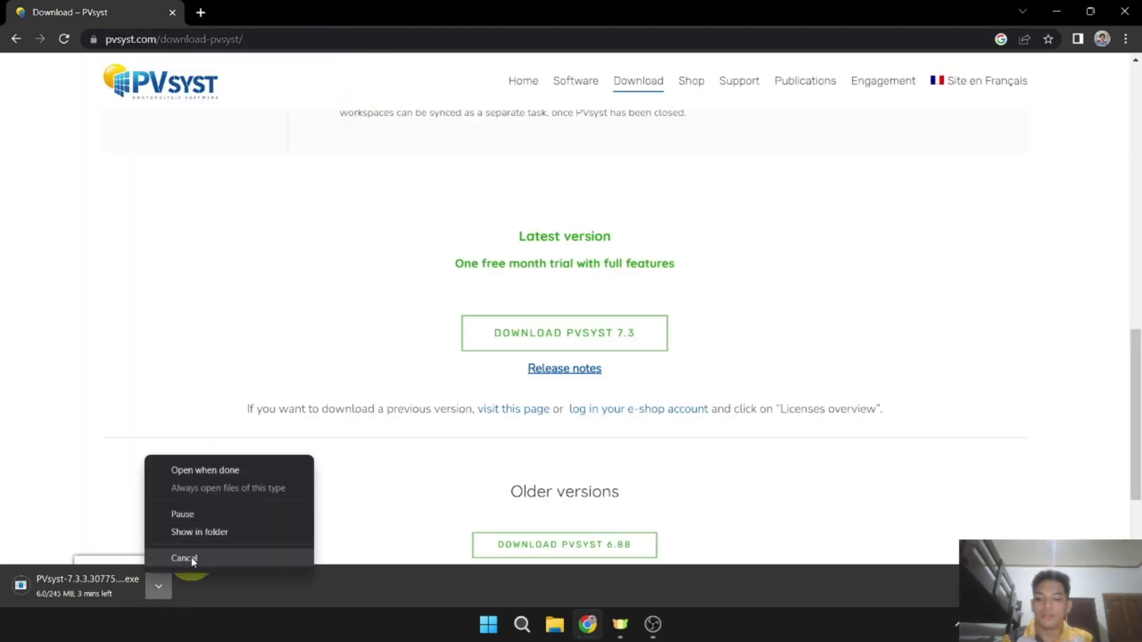
left_click(186, 557)
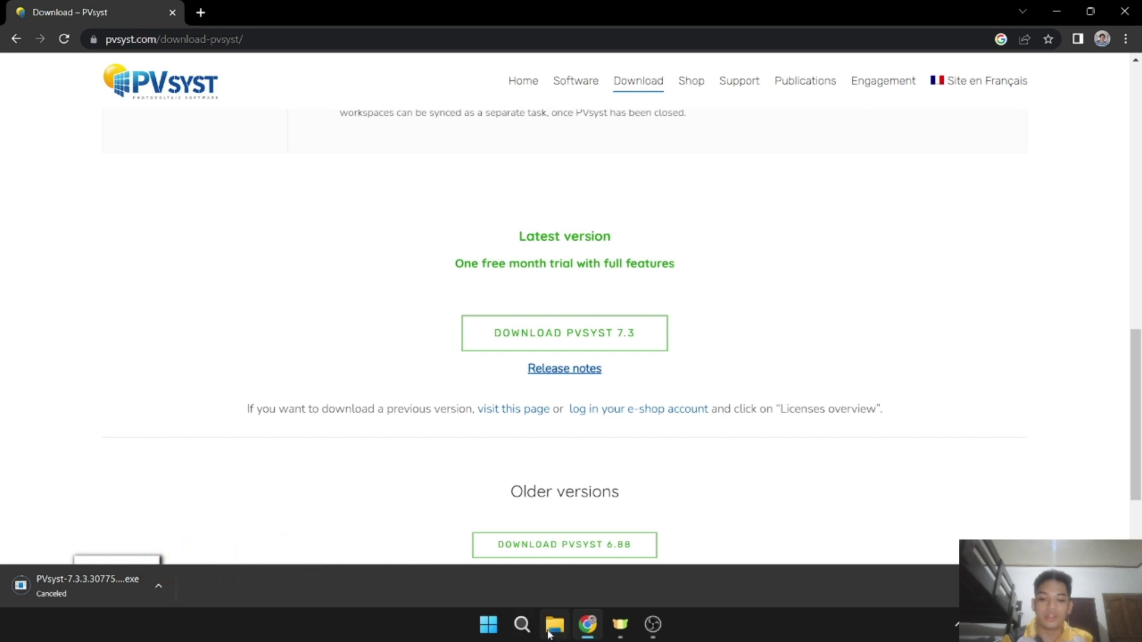
left_click(549, 634)
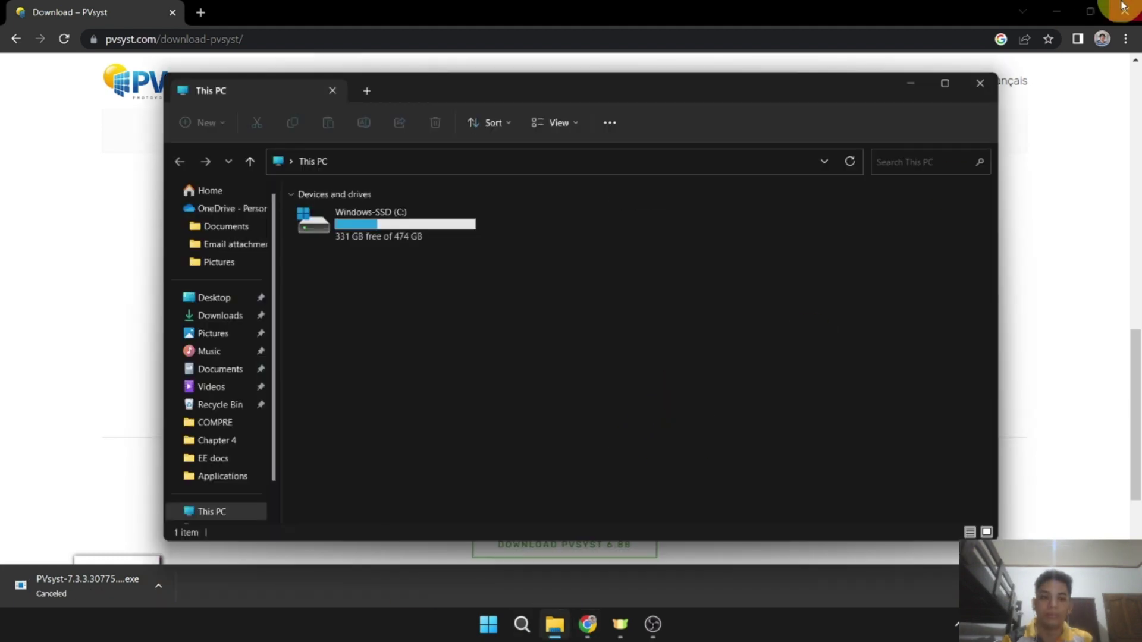
left_click(1058, 6)
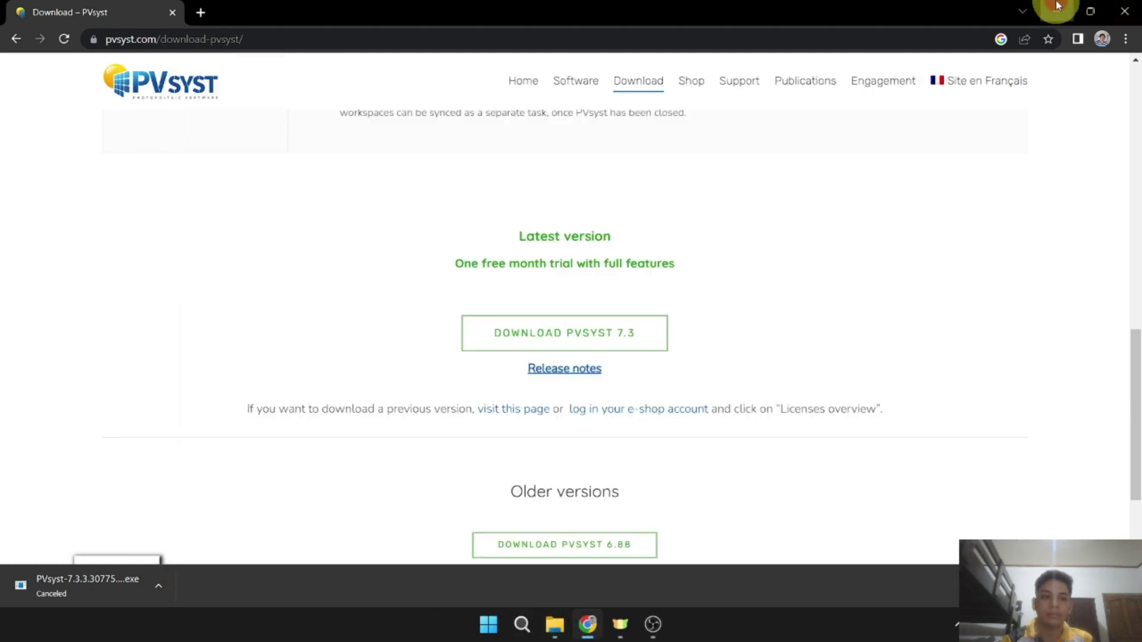
Step: Run PVsyst-7.3.3.30775-setup.exe from the Downloads folder in File Explorer
left_click(224, 316)
left_click(417, 232)
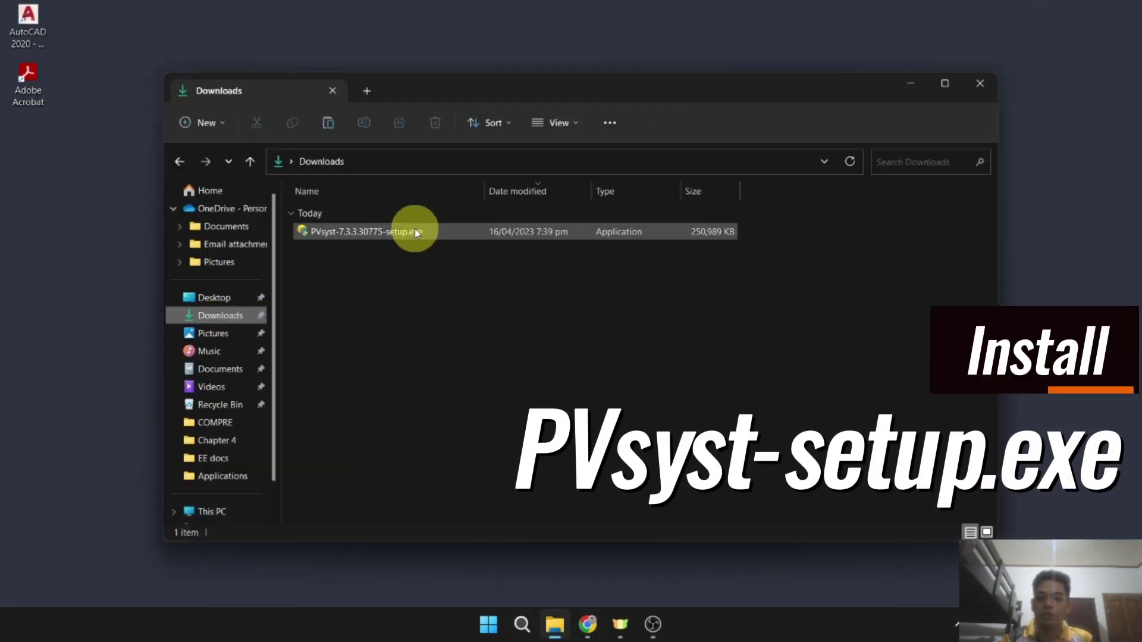
right_click(440, 229)
left_click(479, 233)
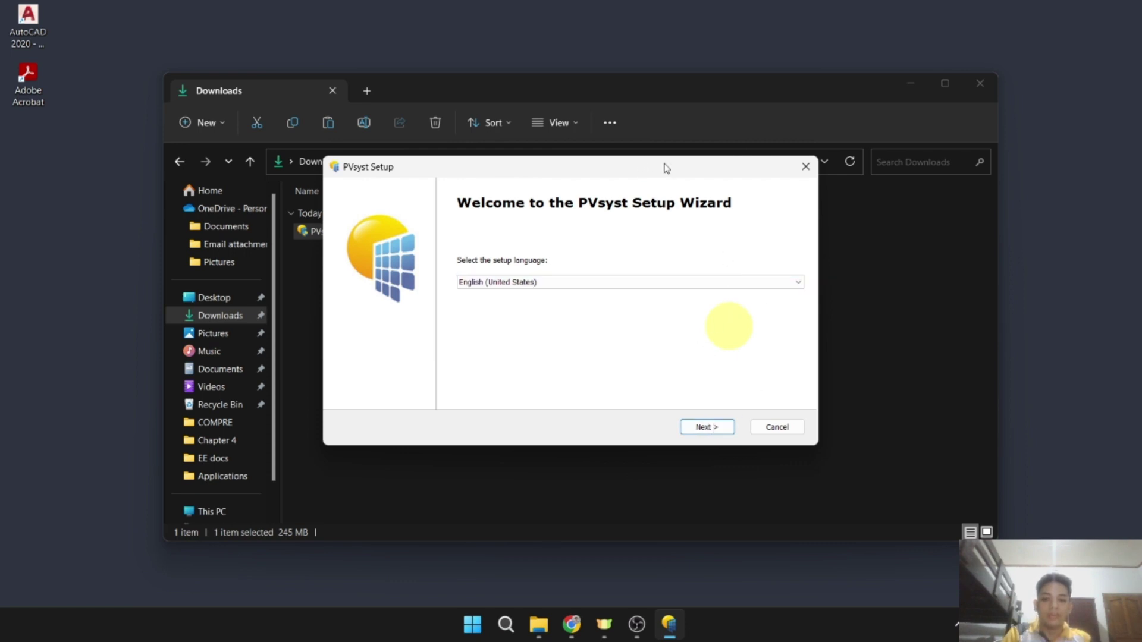
Step: Keep English (United States) as the setup language and accept the license agreement
left_click(701, 428)
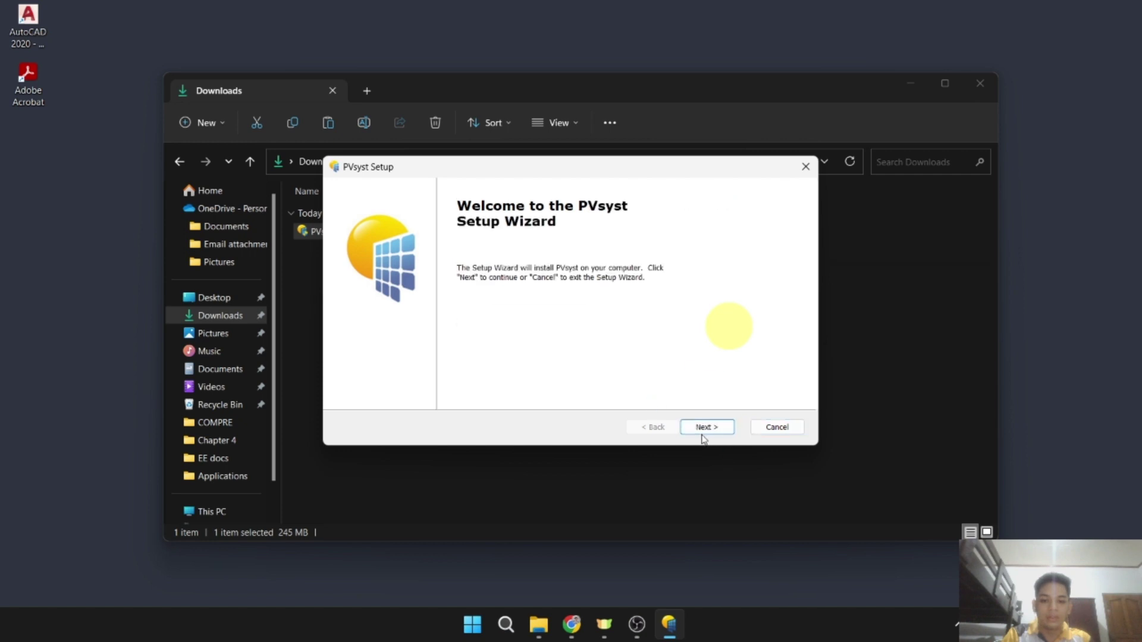
left_click(712, 428)
left_click(341, 382)
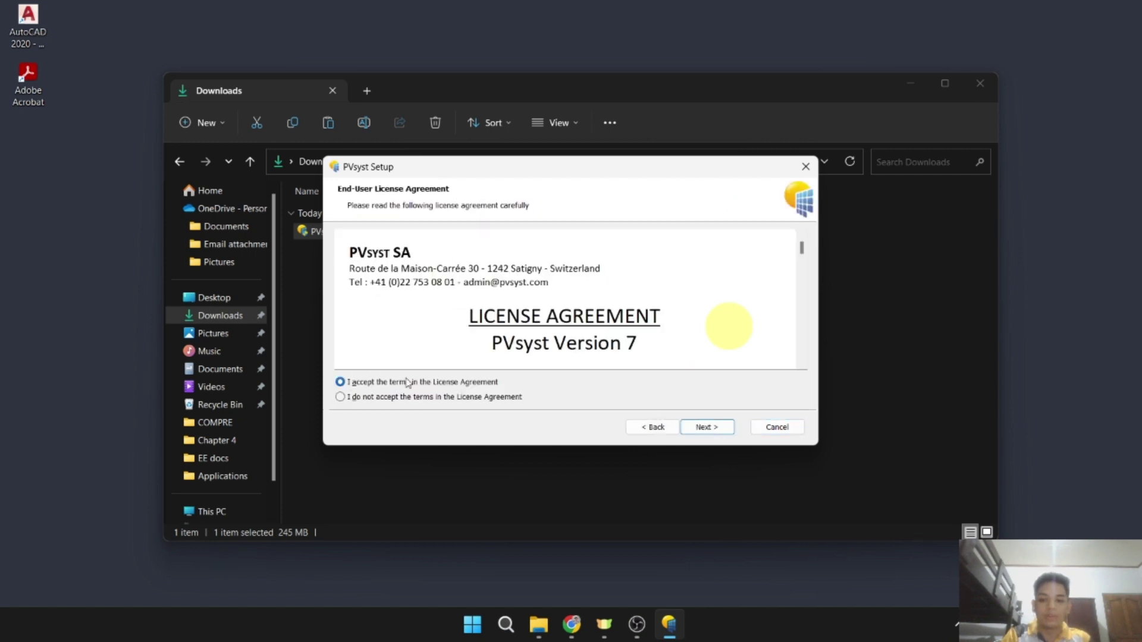
scroll(633, 289, "down", 10)
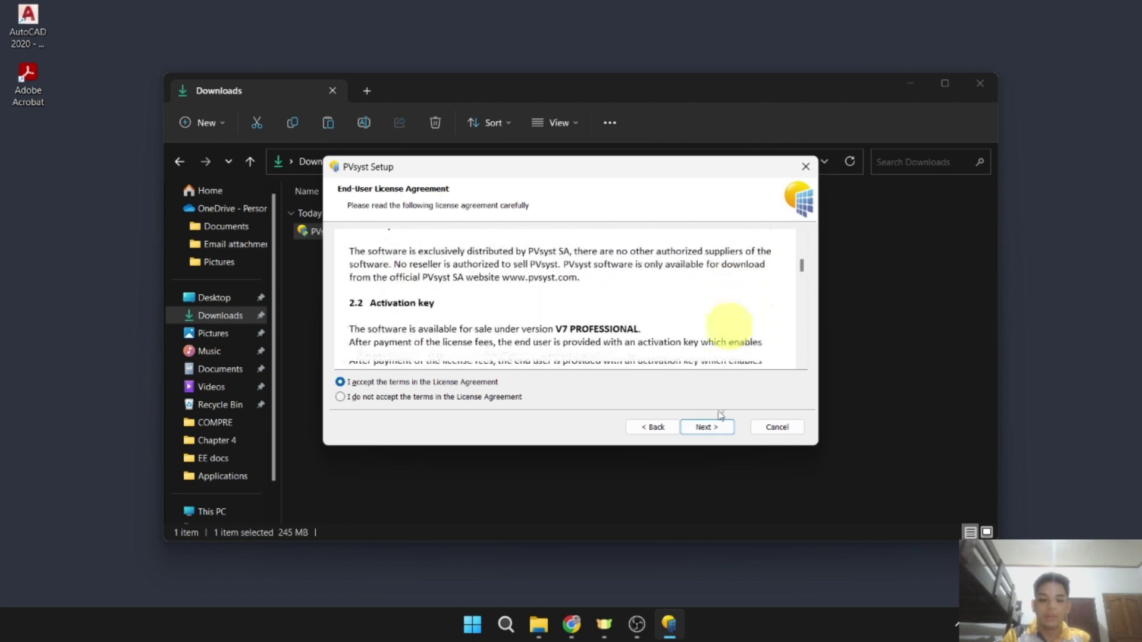
left_click(711, 429)
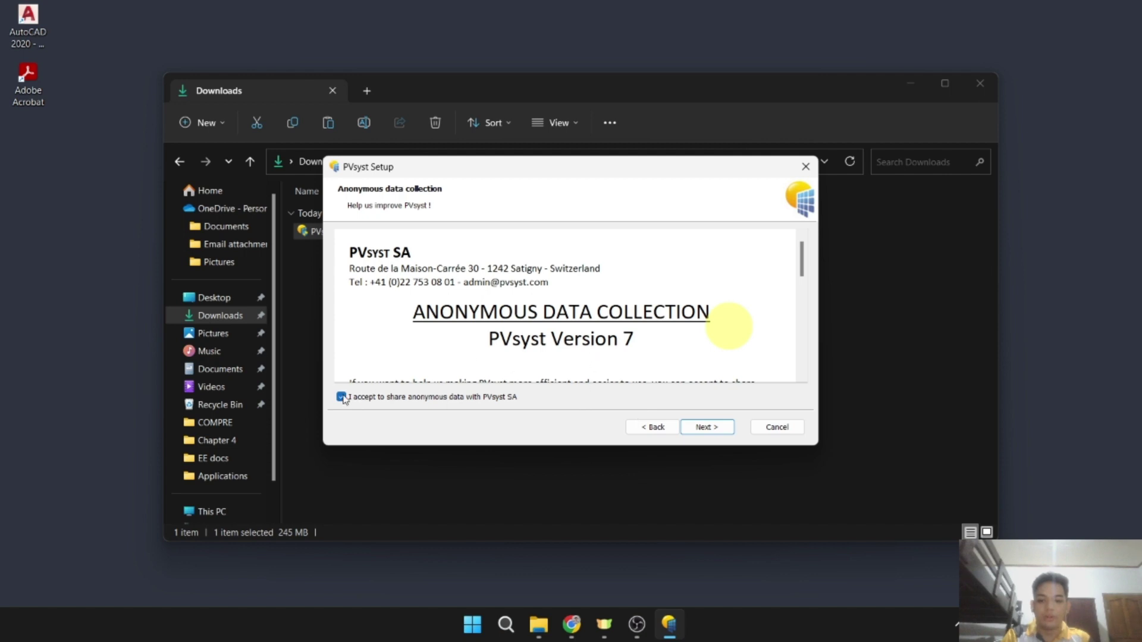
Step: Decline anonymous data sharing, keep C:\Program Files\PVsyst7.3\, and keep both shortcuts
left_click(700, 430)
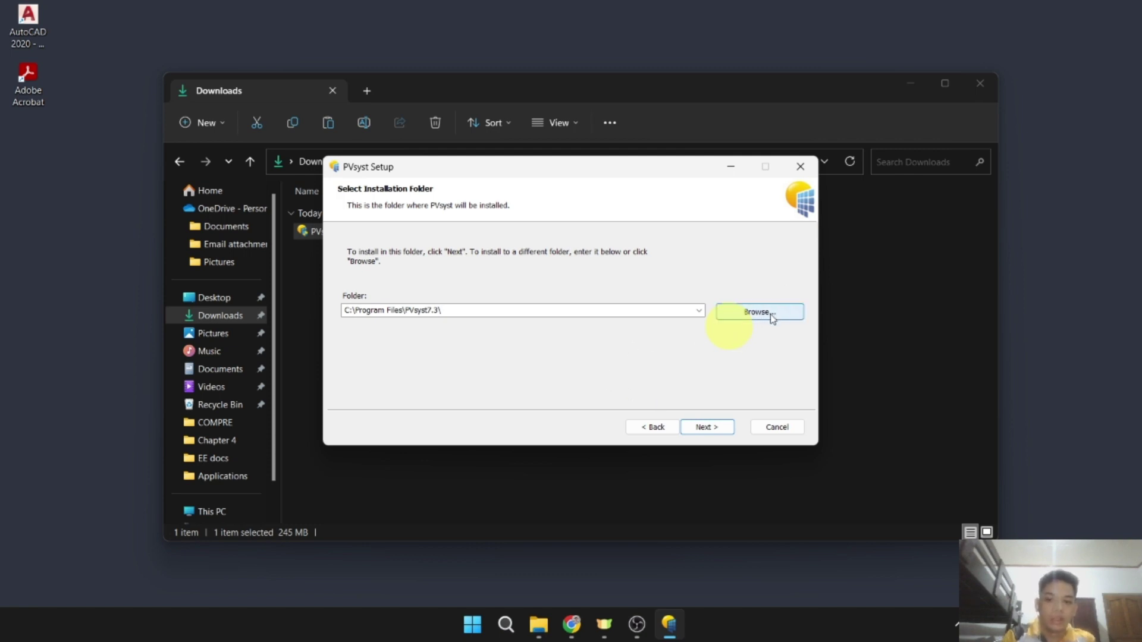
left_click(731, 422)
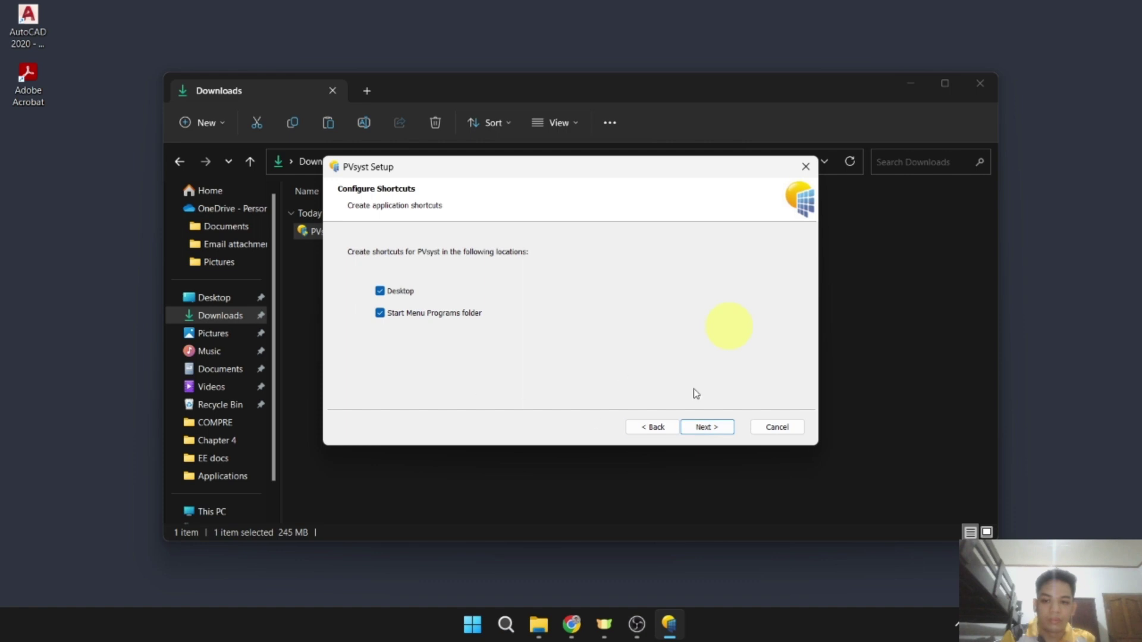
left_click(715, 428)
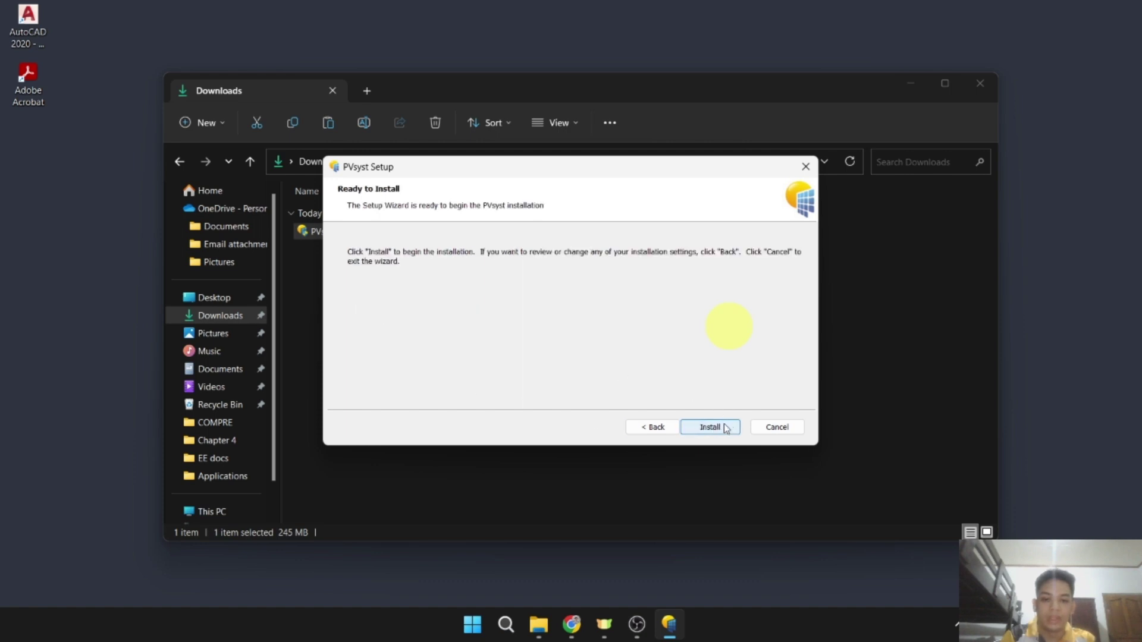
Step: Install PVsyst 7.3, close the Downloads window, and finish the setup wizard
left_click(711, 427)
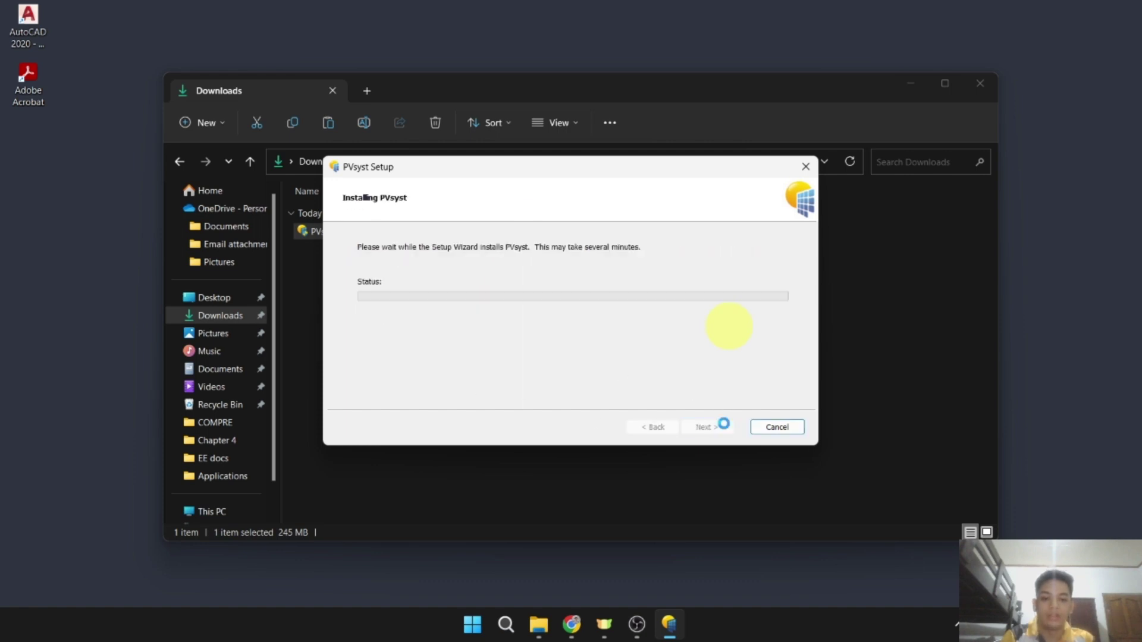
left_click(980, 83)
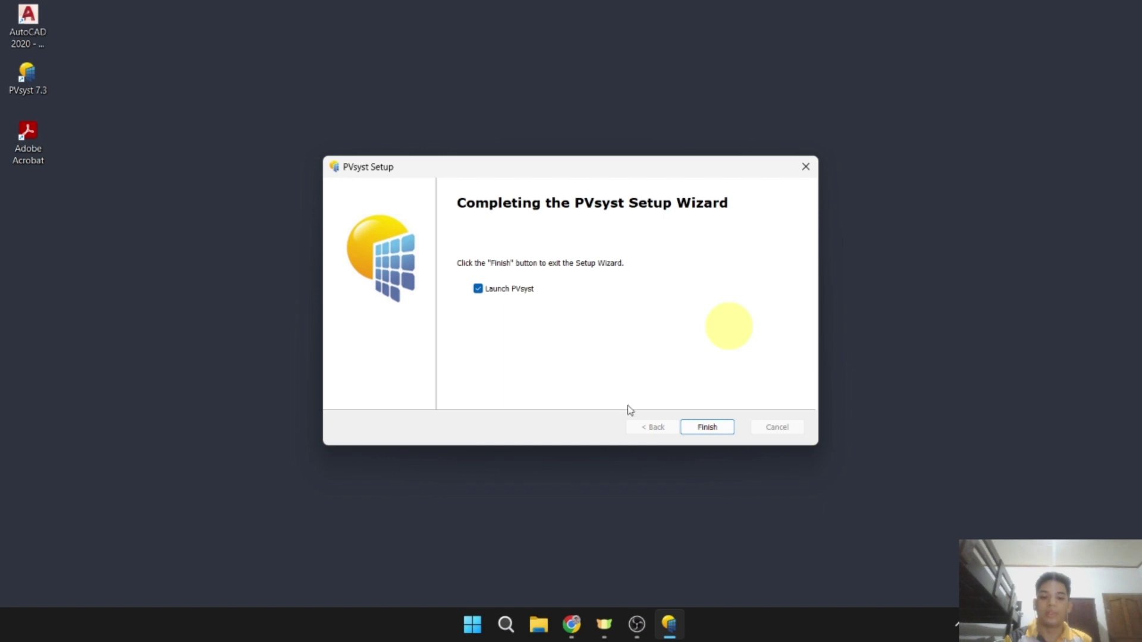
left_click(706, 423)
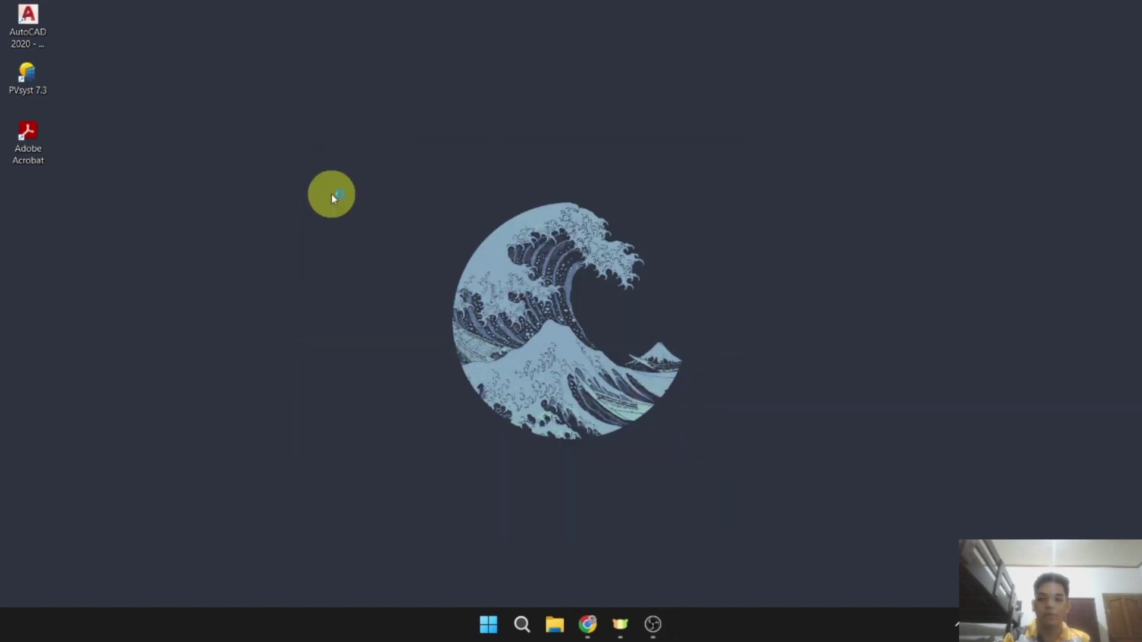
Step: Launch PVsyst 7.3 from the desktop, dismiss the 30-day TRIAL notice, and reposition the window
double_click(30, 77)
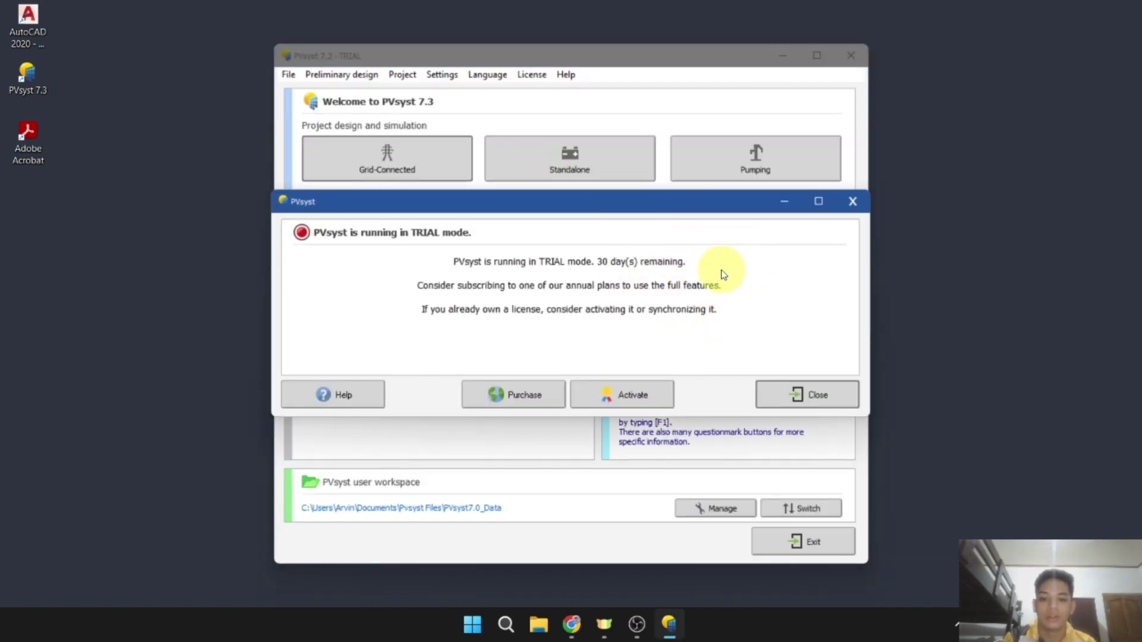
left_click(825, 394)
left_click_drag(600, 59, 624, 53)
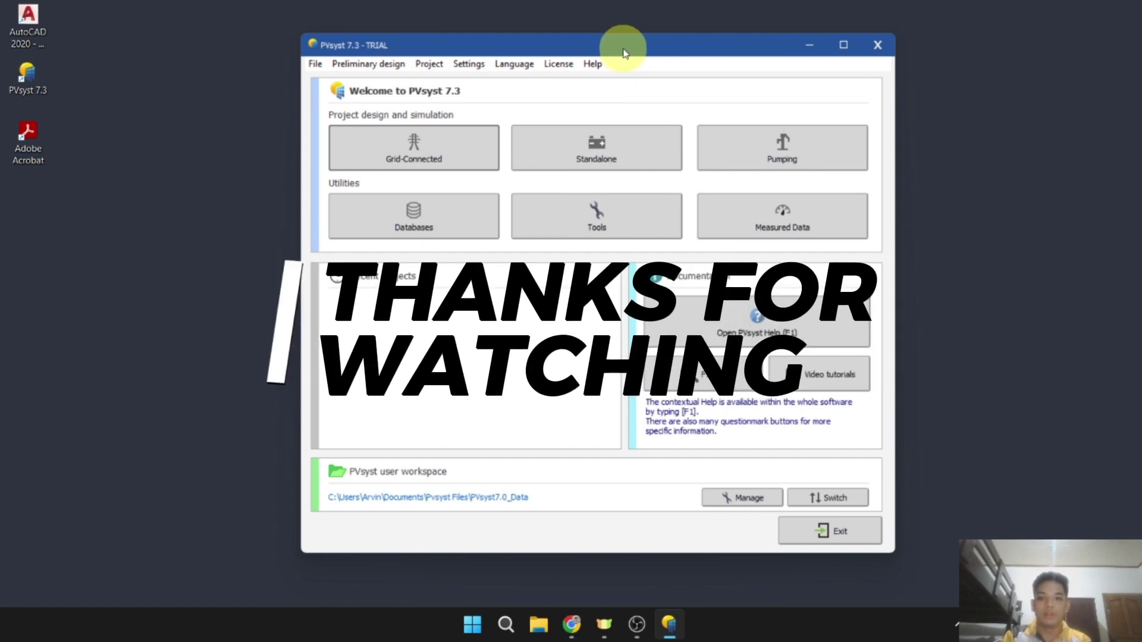
mouse_move(668, 31)
left_mouse_down()
mouse_move(744, 41)
mouse_move(673, 46)
left_mouse_up()
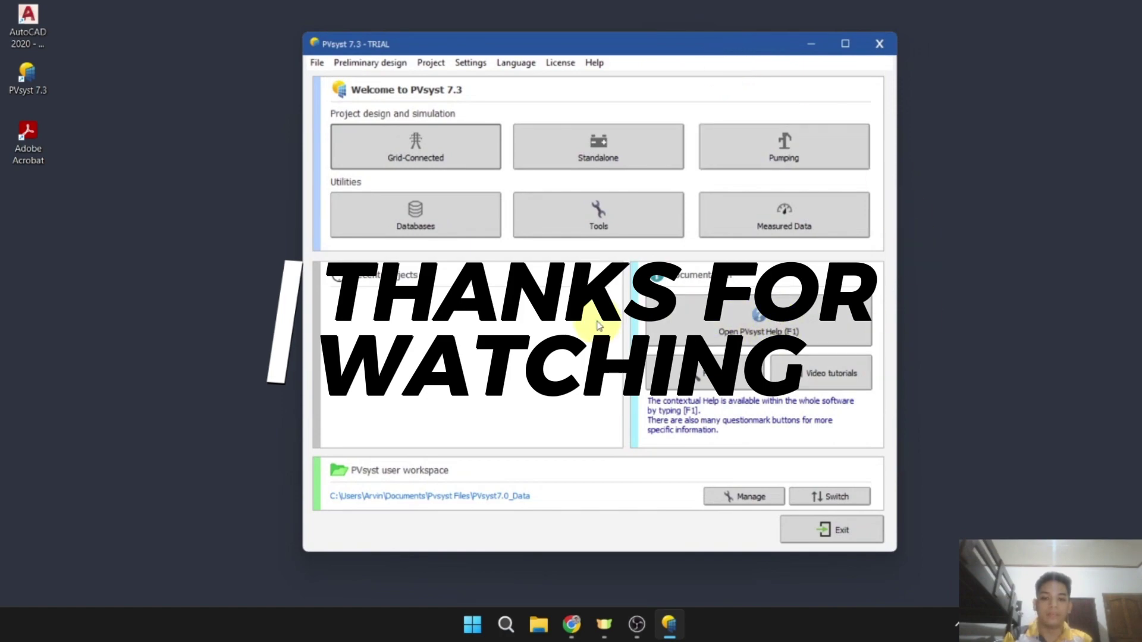